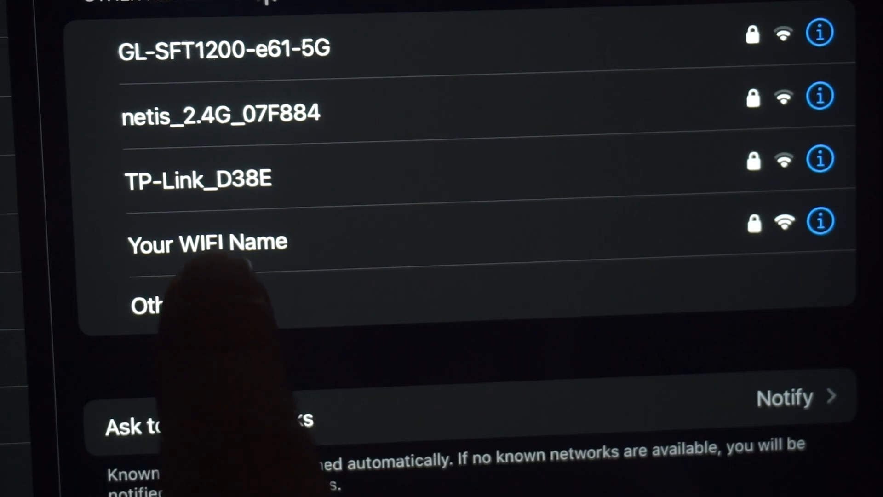
Step: Join the 'Your WIFI Name' network on the iPad with the Wi-Fi password from the router label
left_click(258, 244)
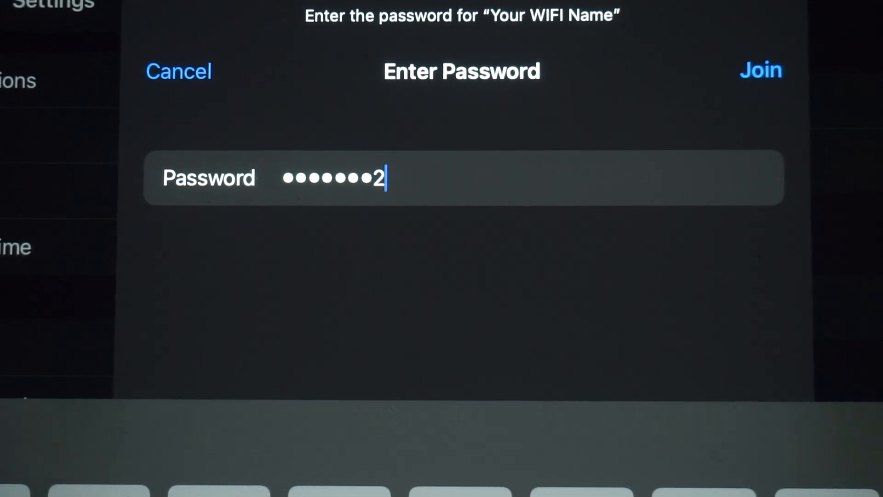
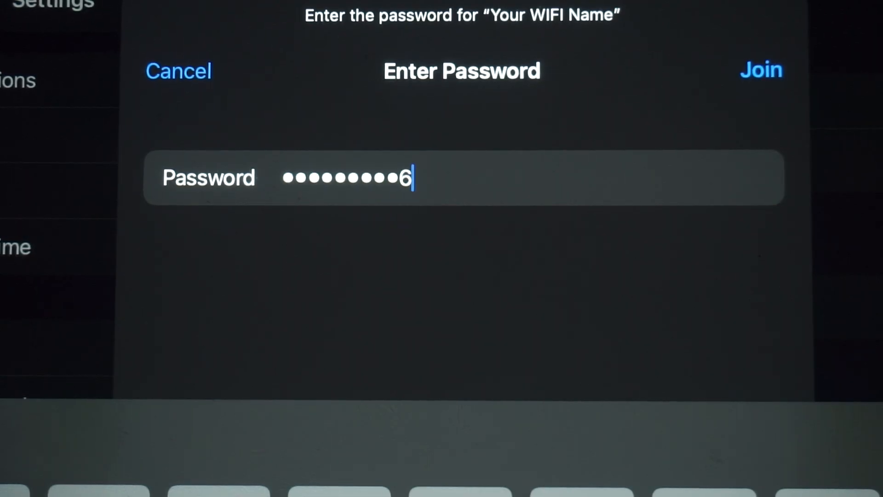
left_click(761, 70)
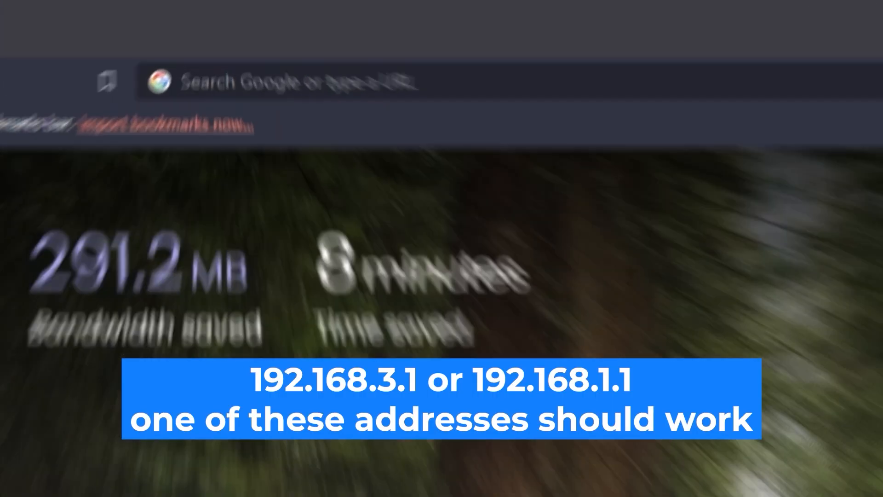
Step: Enter the router address 192.168.1.1 in Brave to bring up the admin login page
left_click(582, 28)
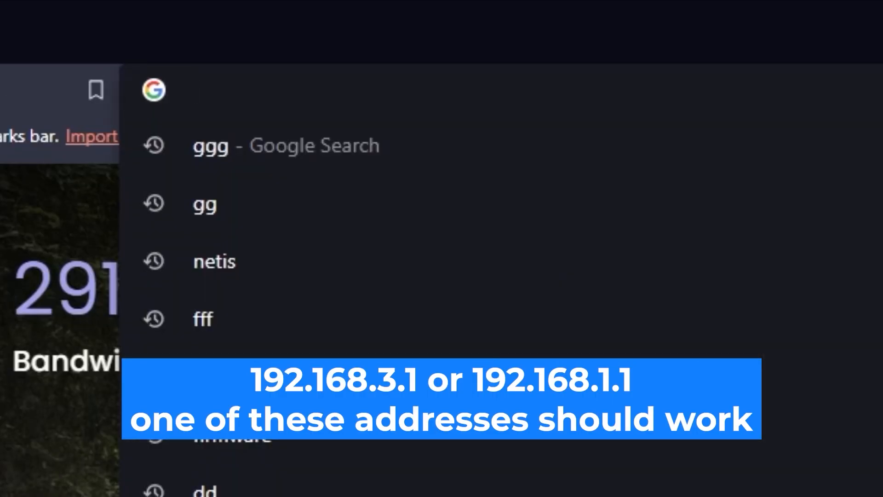
type("192.")
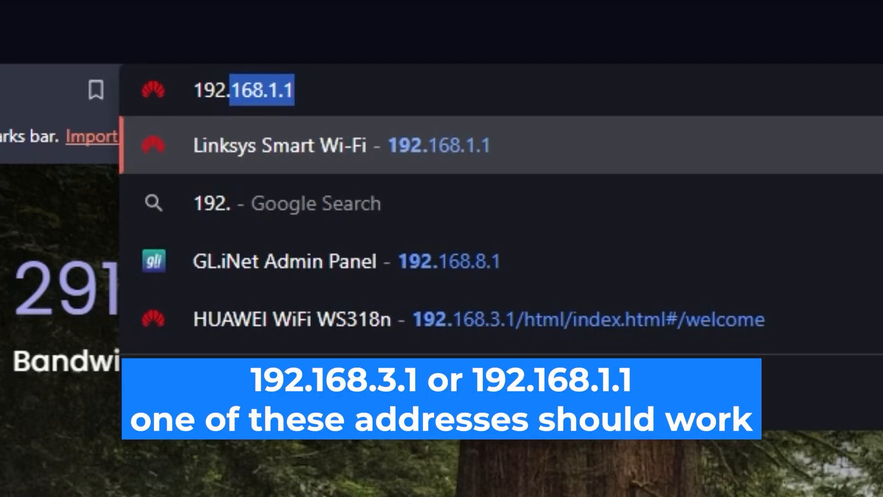
type("168.1.")
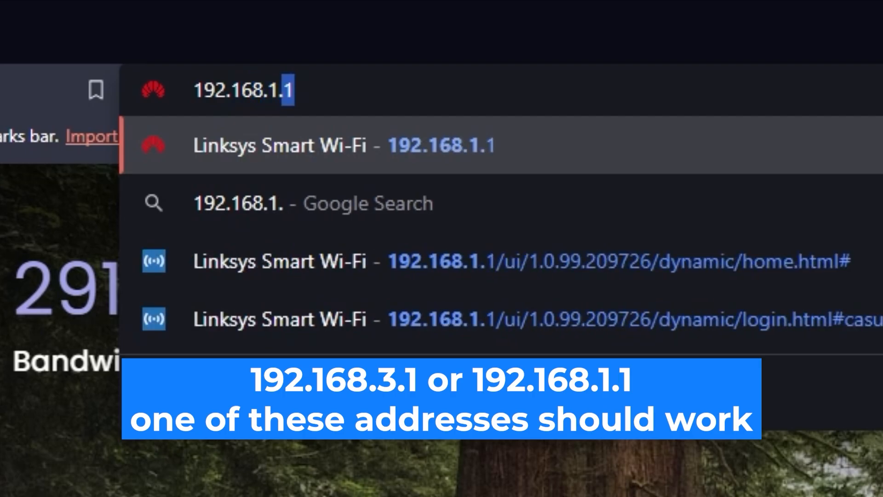
type("1")
key("Return")
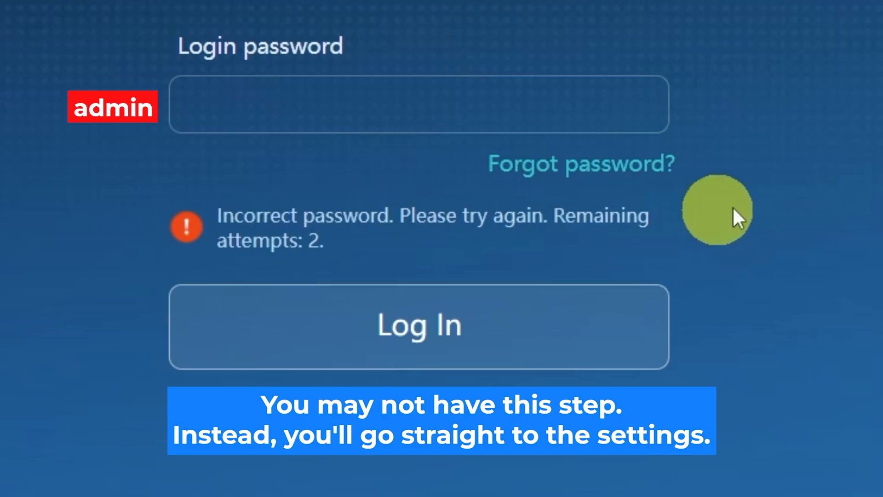
Step: Log in to the router admin, retrying other admin passwords until one is accepted
left_click(484, 104)
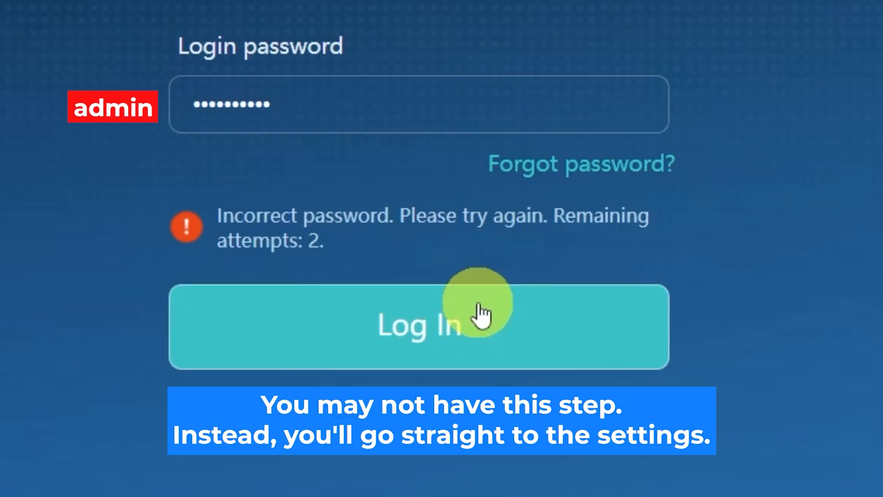
left_click(487, 301)
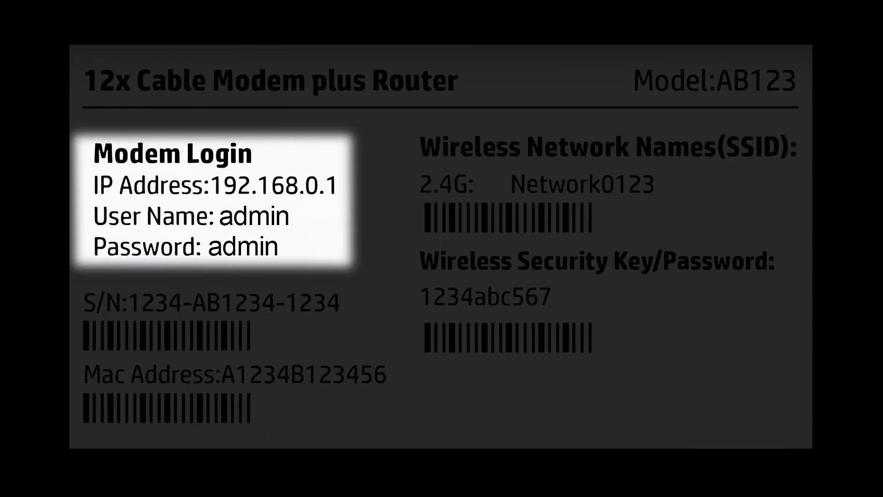
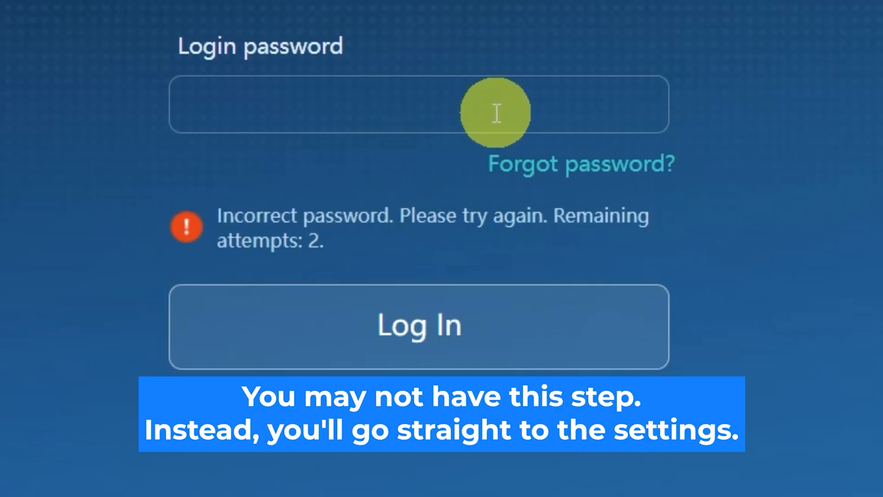
left_click(485, 105)
type("•••••••••")
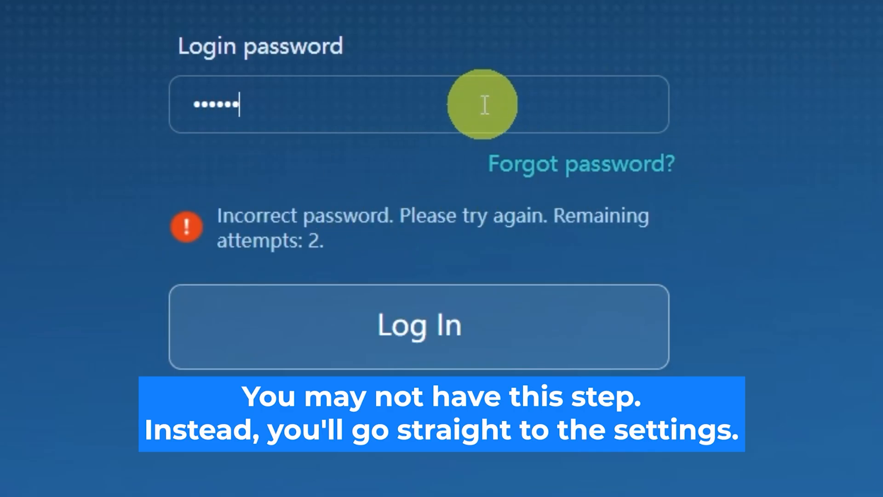
type("•")
left_click(473, 316)
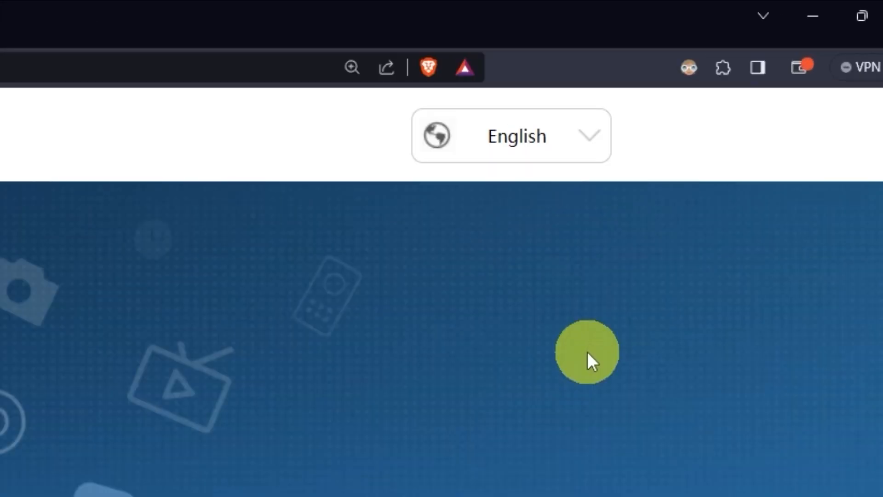
Step: Keep English as the interface language, accept the license agreement, and start the setup wizard
left_click(593, 146)
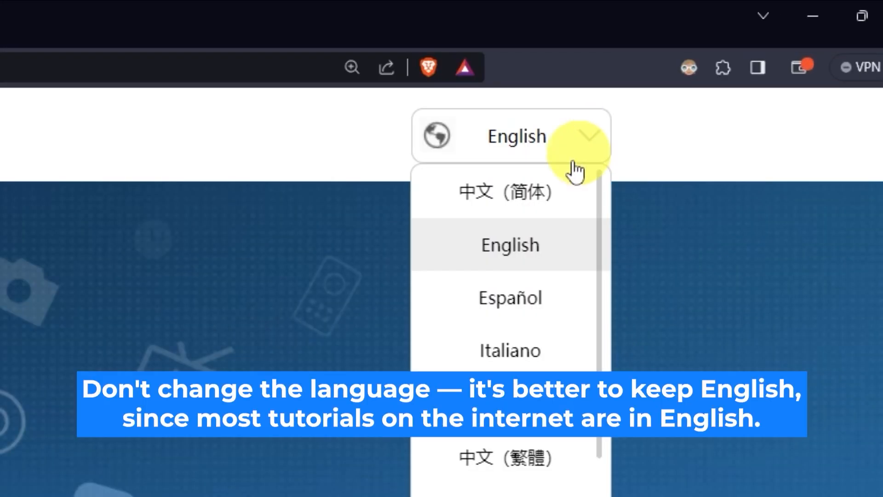
scroll(510, 299, "down", 3)
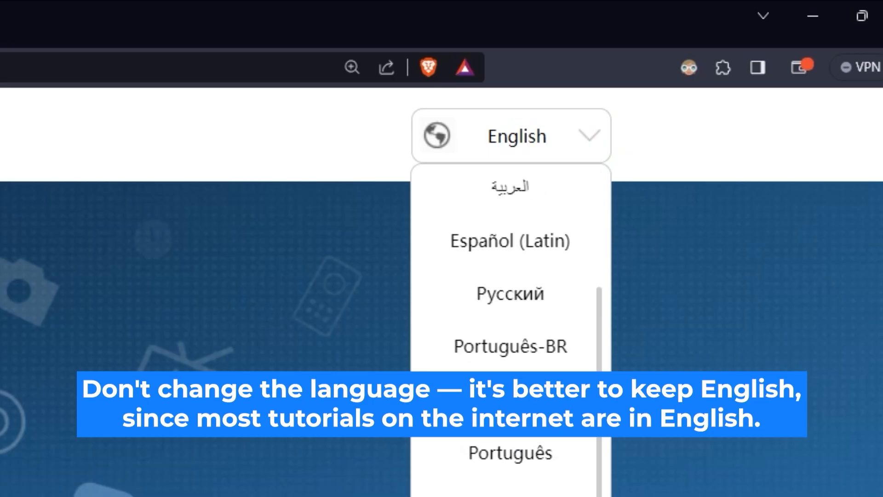
scroll(510, 299, "up", 3)
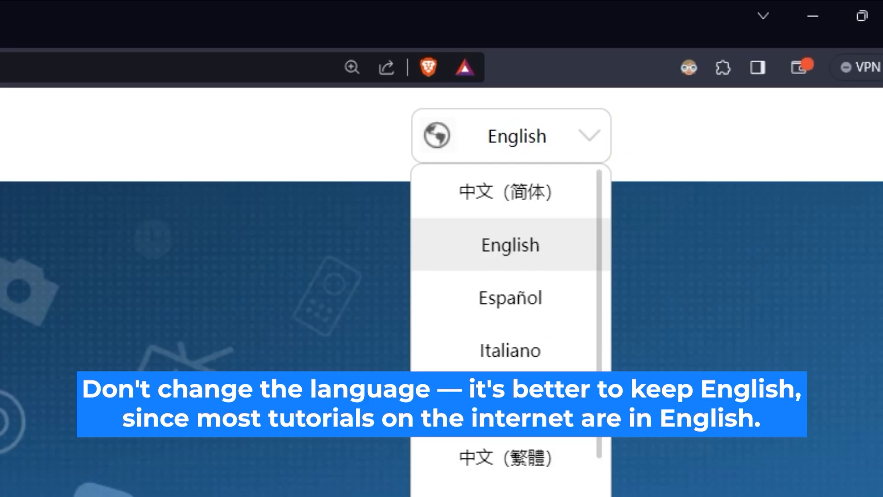
left_click(294, 459)
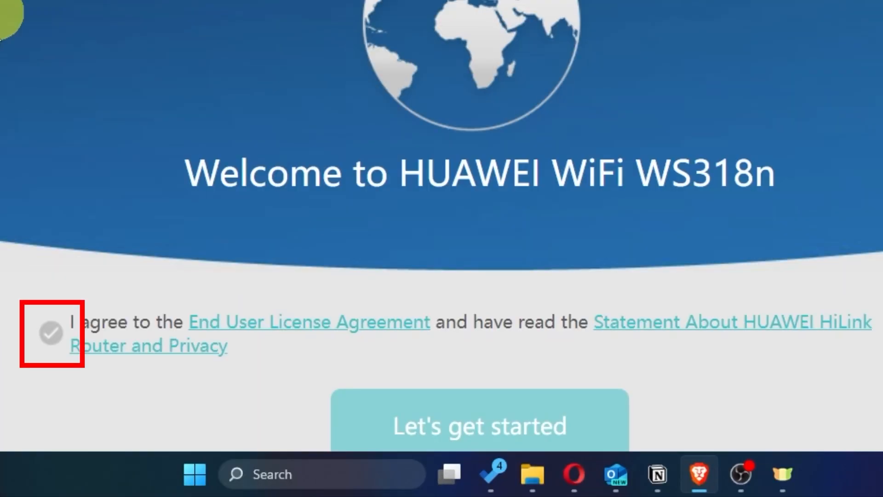
left_click(51, 332)
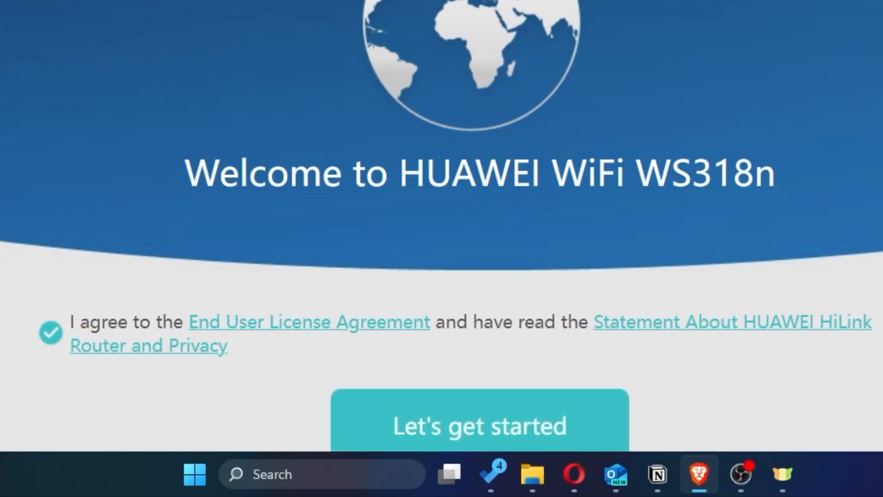
scroll(52, 338, "down", 2)
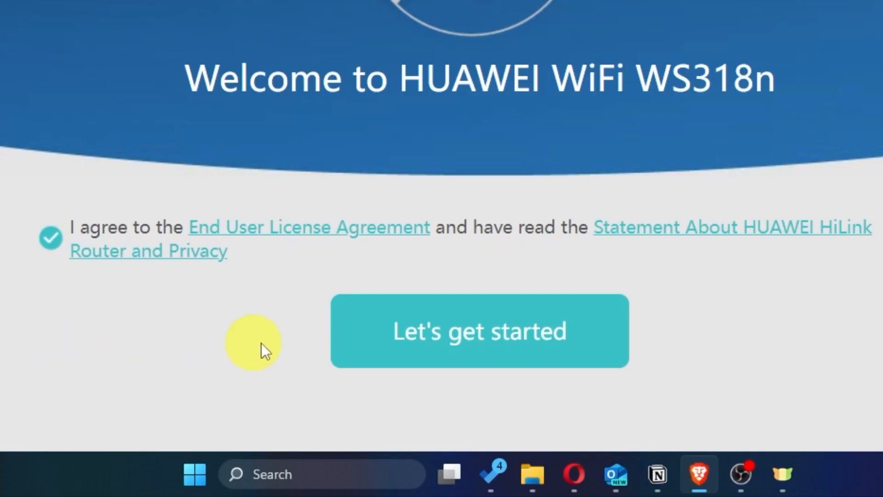
left_click(450, 360)
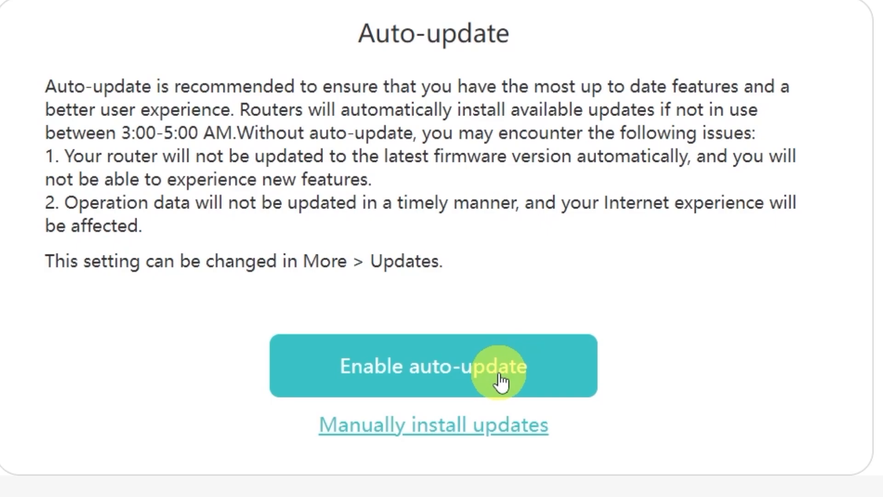
Step: Decline auto-update, shorten the Wi-Fi name to HUAWEI, and enter a Wi-Fi password
left_click(420, 430)
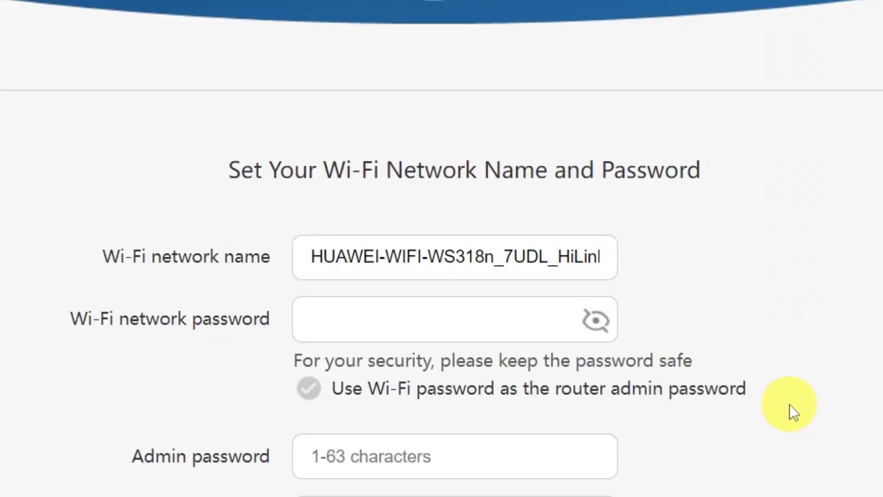
scroll(789, 403, "down", 4)
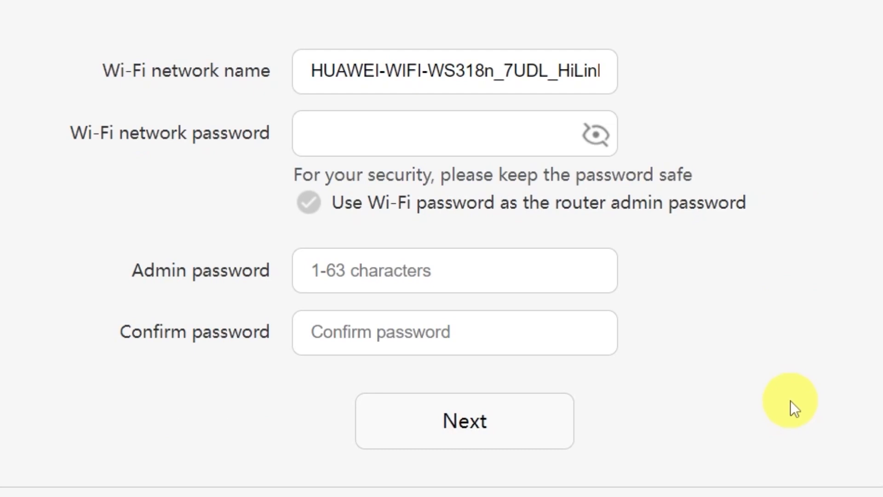
left_click_drag(375, 70, 713, 62)
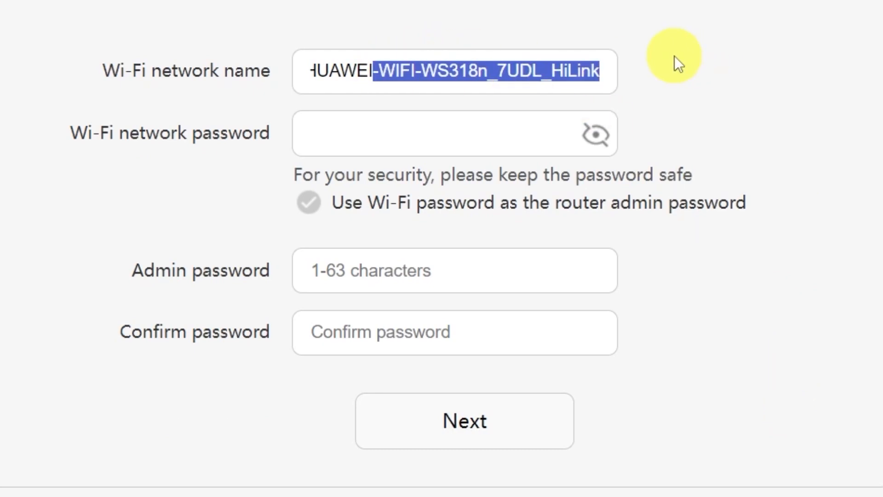
key("BackSpace")
left_click(430, 132)
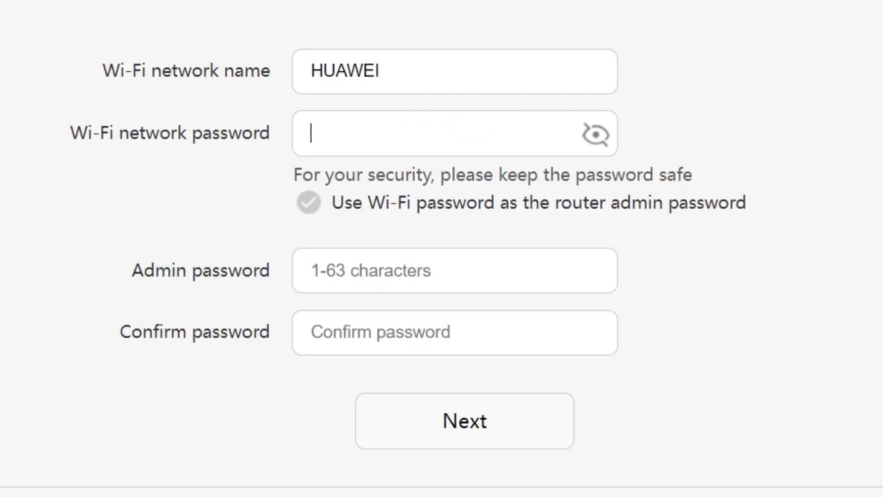
type("*****")
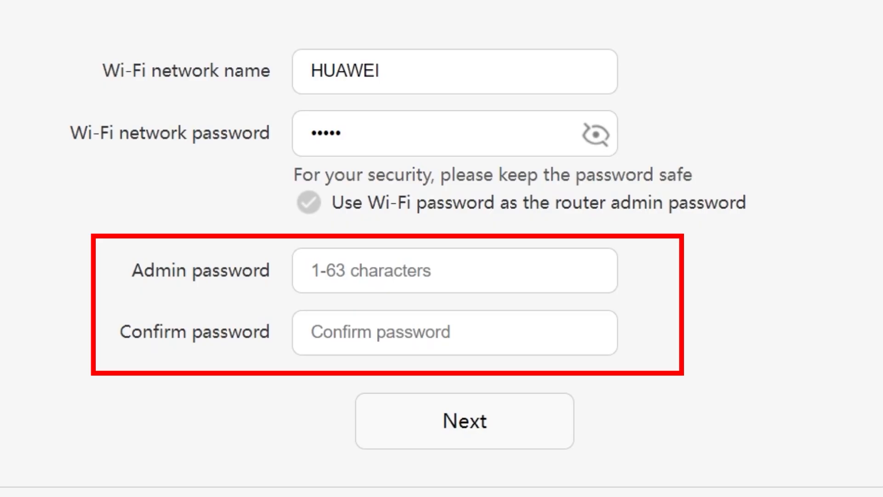
Step: Reuse the Wi-Fi password as the admin password, lengthening it to at least 8 characters
left_click(391, 270)
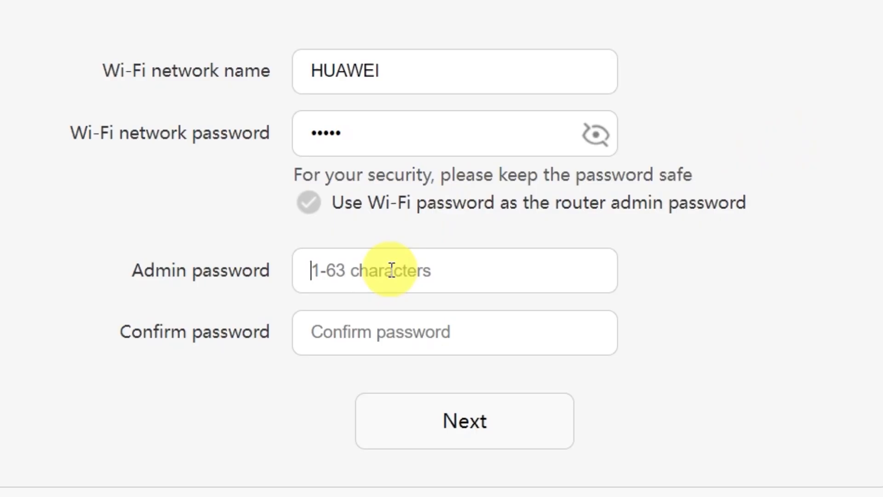
left_click(392, 332)
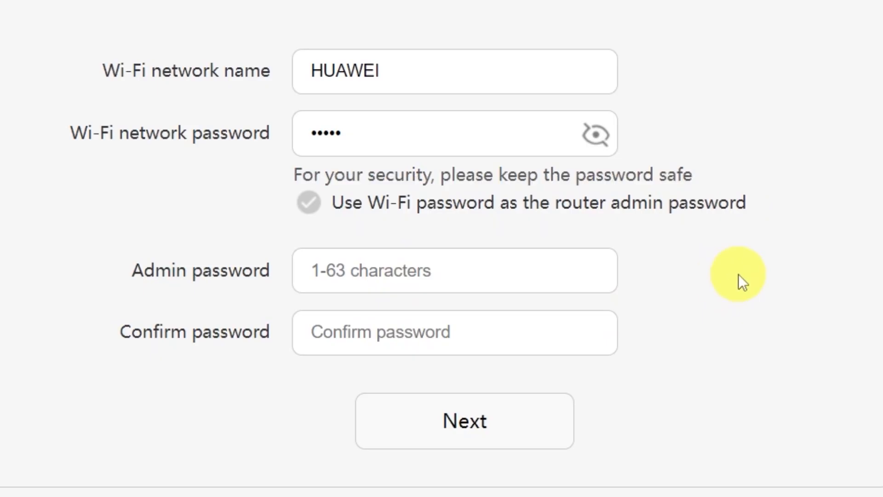
left_click(314, 203)
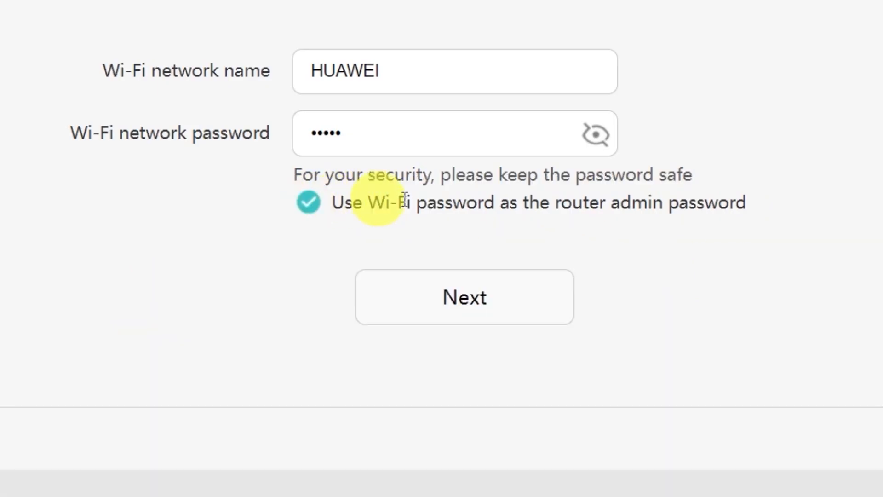
left_click(473, 298)
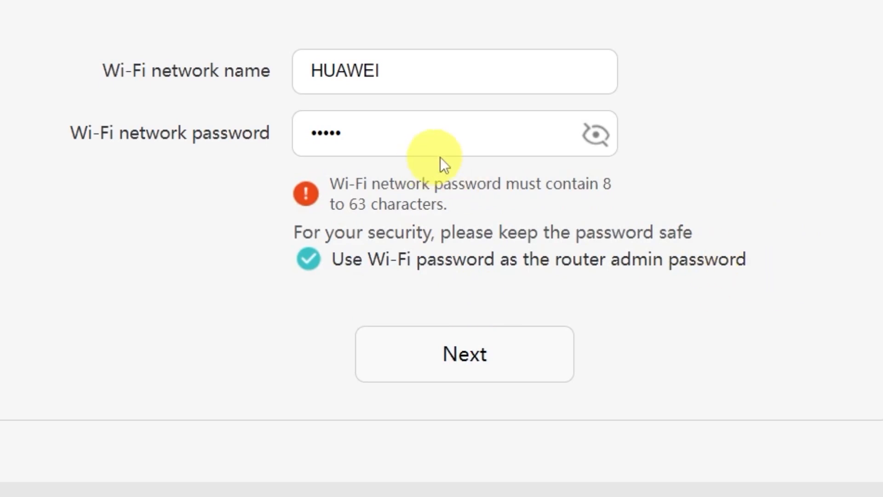
left_click(467, 137)
type("••••••")
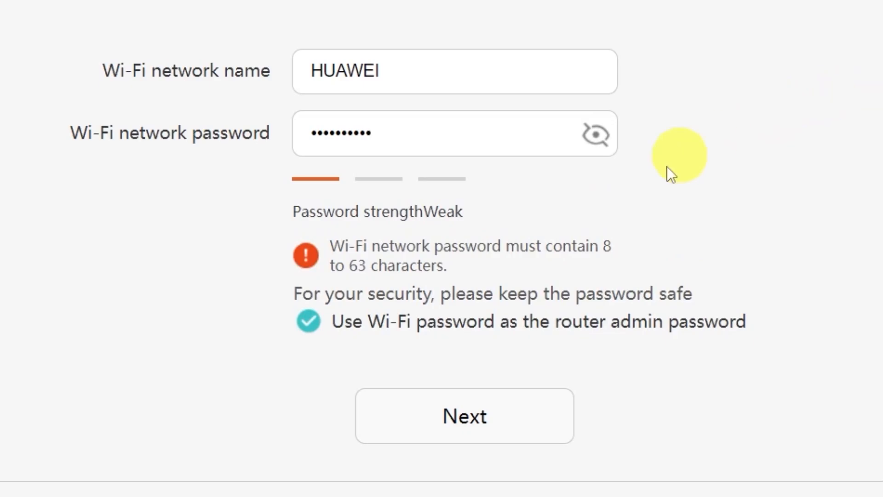
left_click(470, 419)
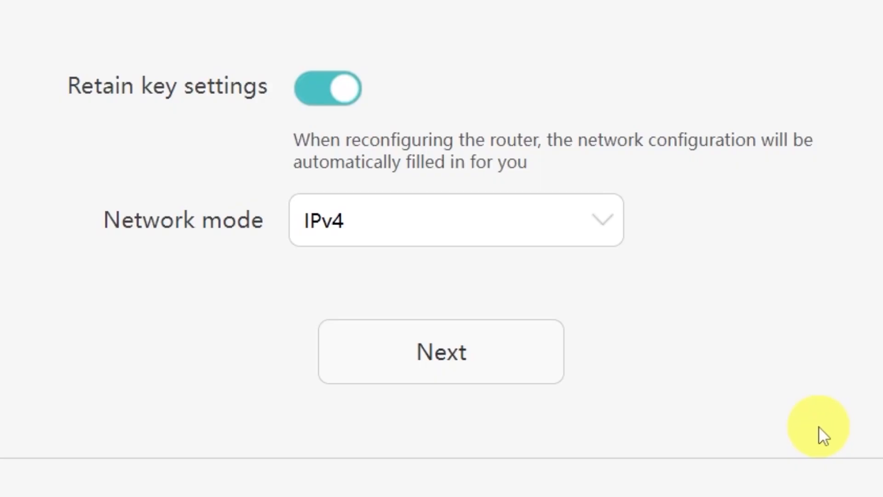
Step: Keep network mode at IPv4, rejoin the new HUAWEI Wi-Fi on the iPad, and pass the completion page
left_click(595, 220)
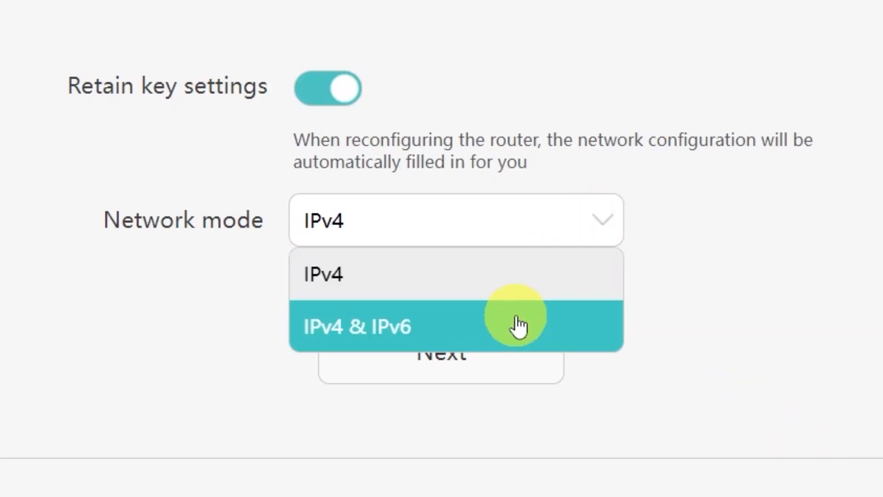
left_click(594, 227)
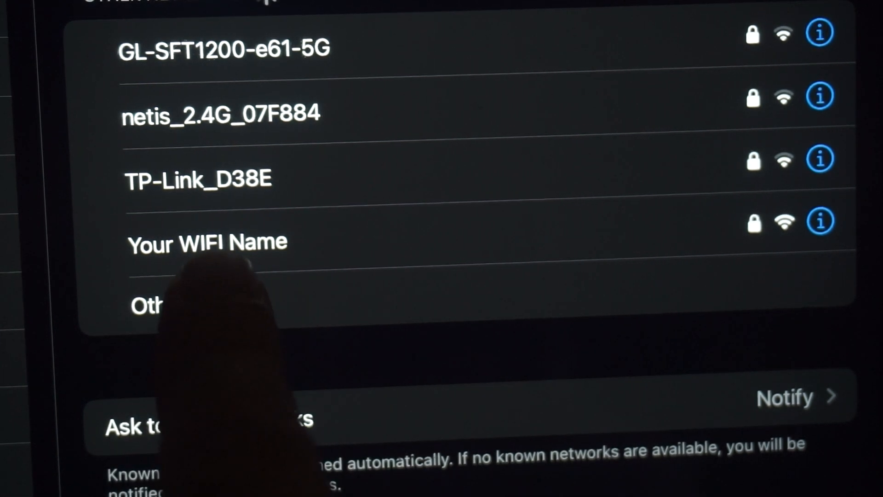
left_click(257, 244)
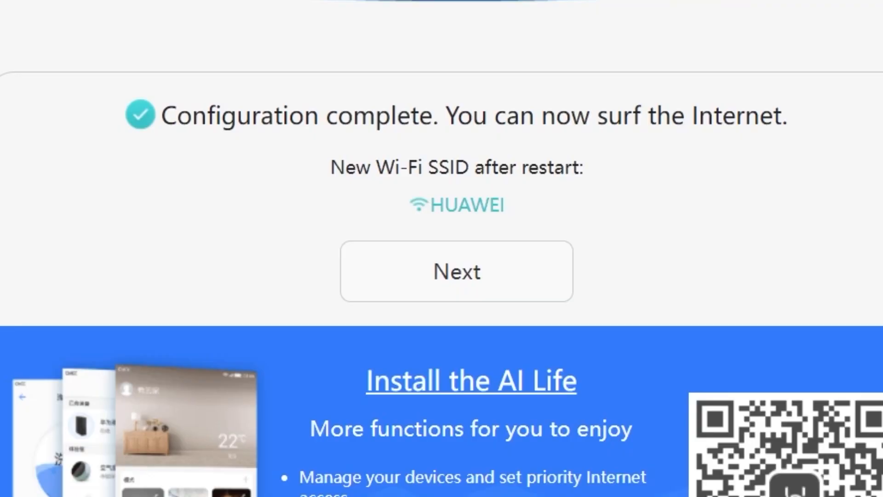
left_click(446, 274)
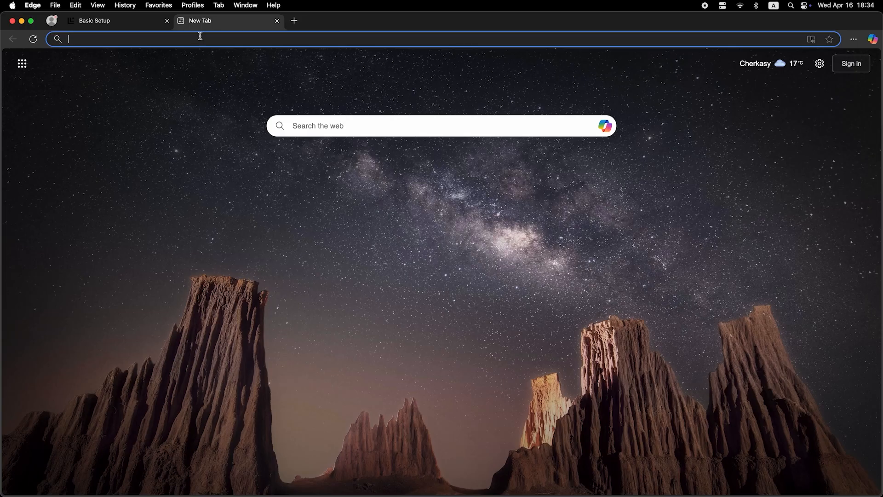
Step: Load the router page in a new tab and log in with the new admin password
left_click(201, 40)
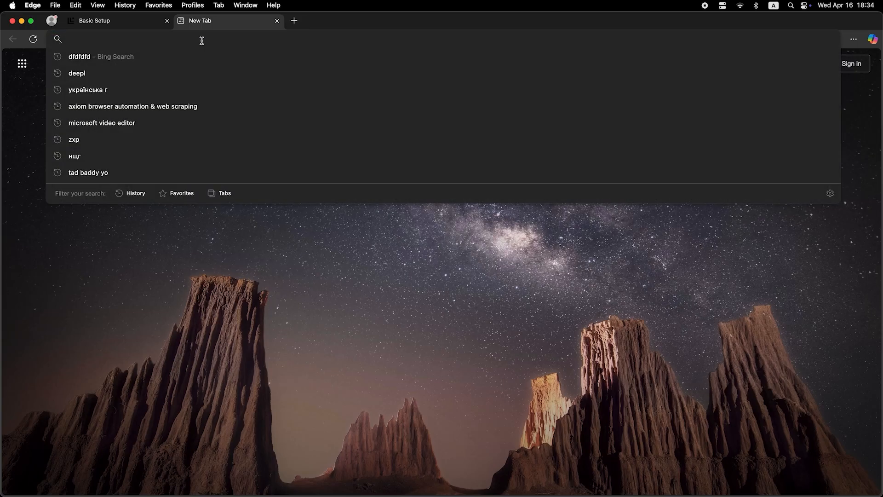
key("Return")
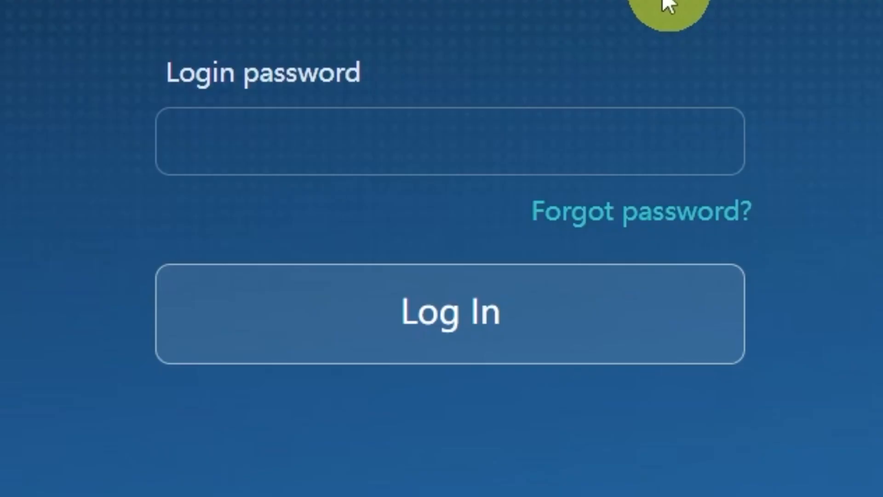
left_click(591, 151)
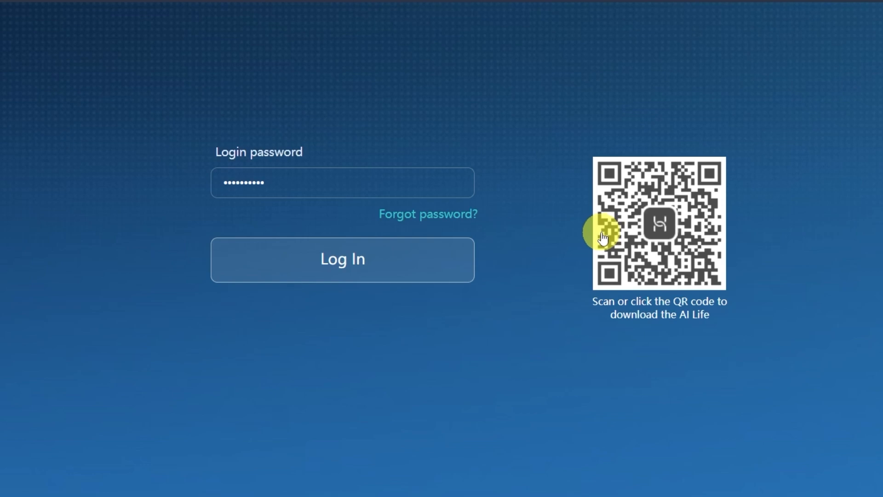
key("Return")
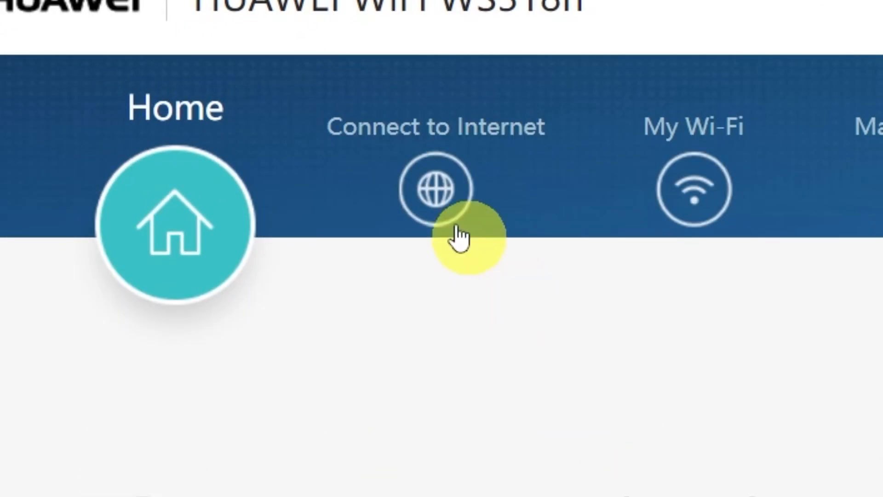
Step: Set MAC clone to PC MAC address in Connect to Internet, save, and return Home
left_click(474, 227)
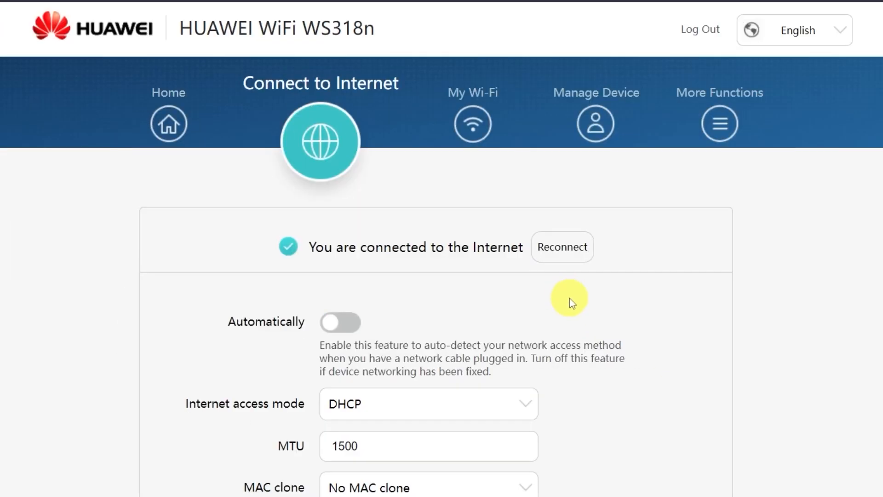
scroll(611, 327, "down", 3)
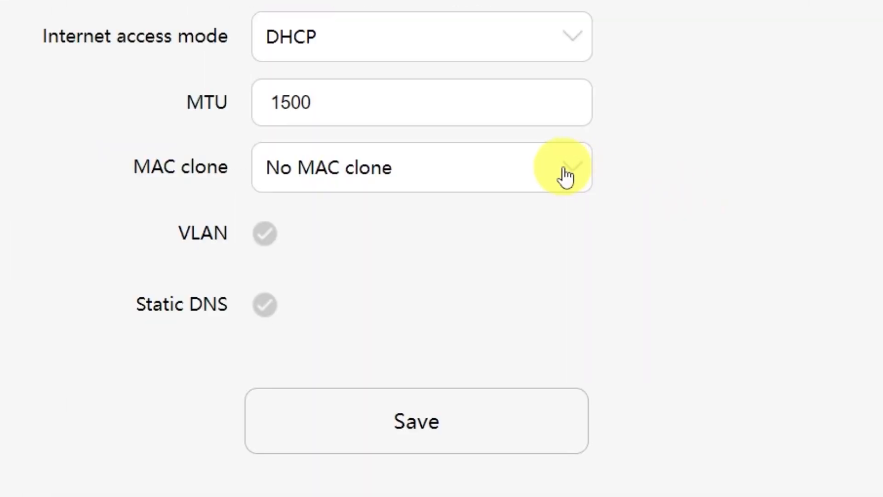
left_click(527, 285)
left_click(423, 273)
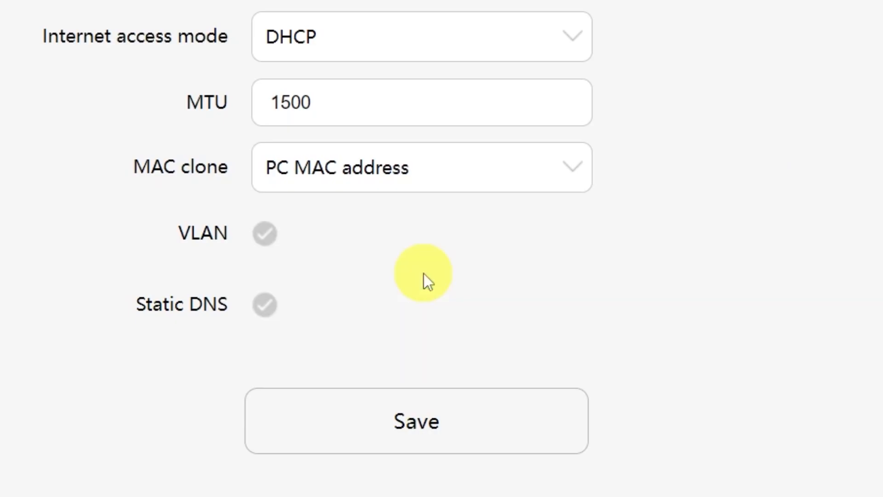
left_click(445, 429)
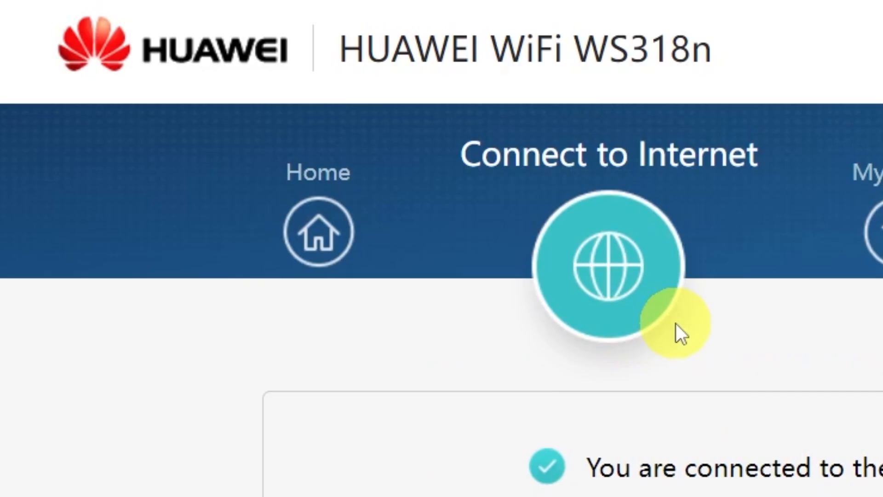
left_click(339, 233)
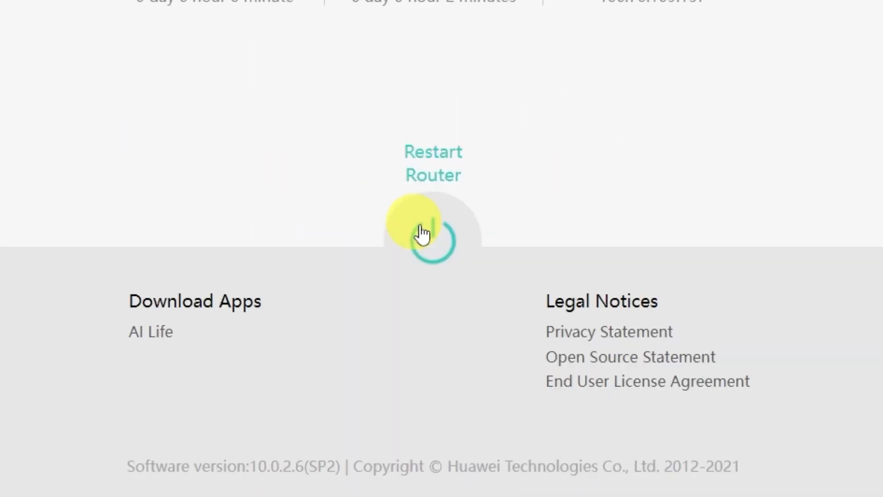
Step: Restart the router, confirming with OK, then run a search in a new Edge tab
left_click(422, 234)
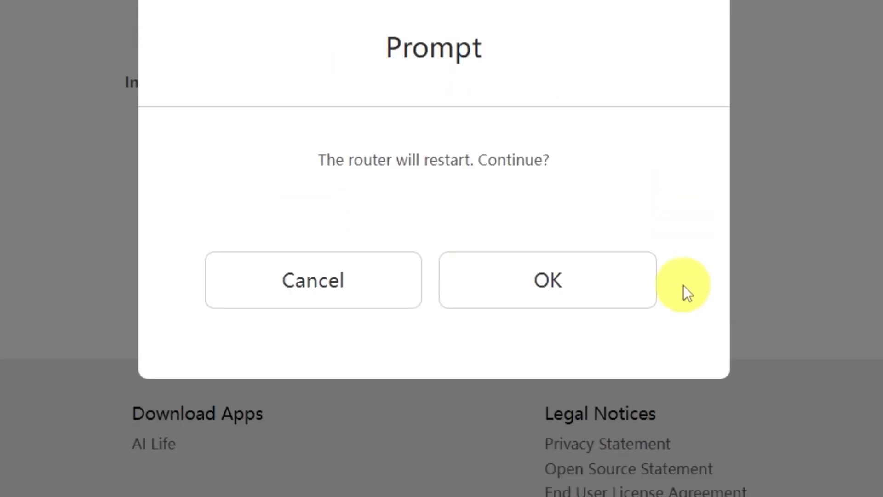
left_click(598, 285)
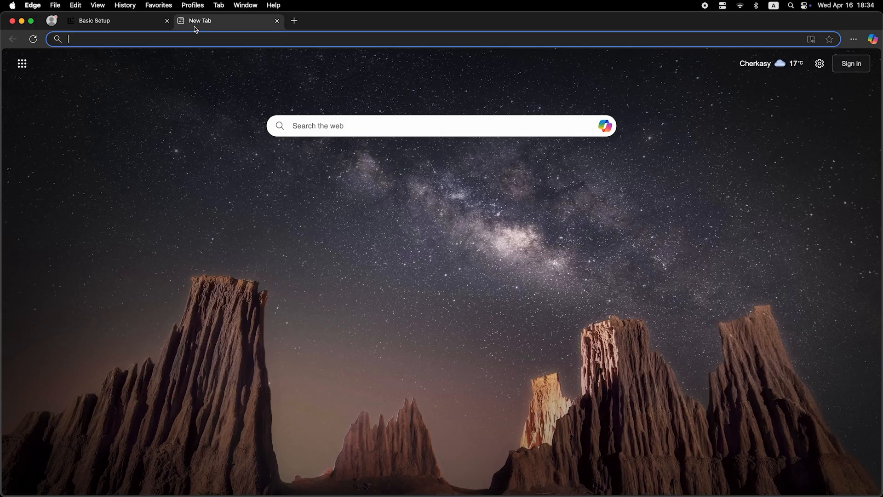
left_click(201, 39)
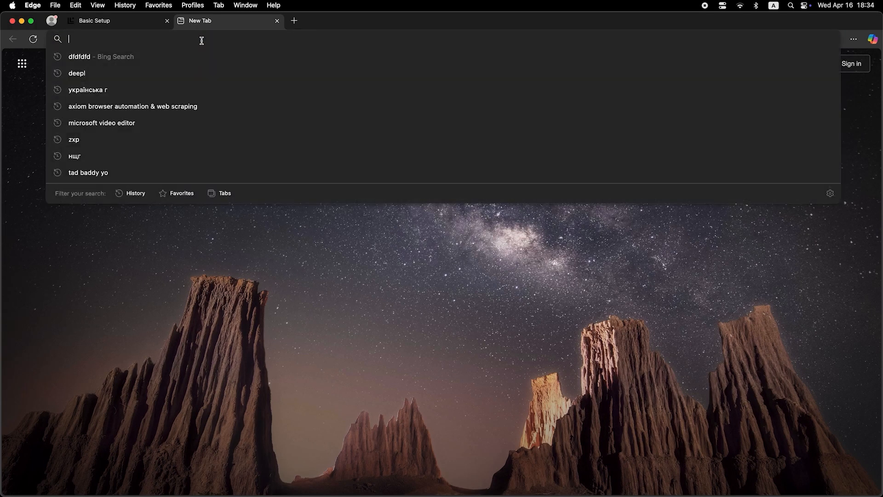
type("chchcf")
key("Return")
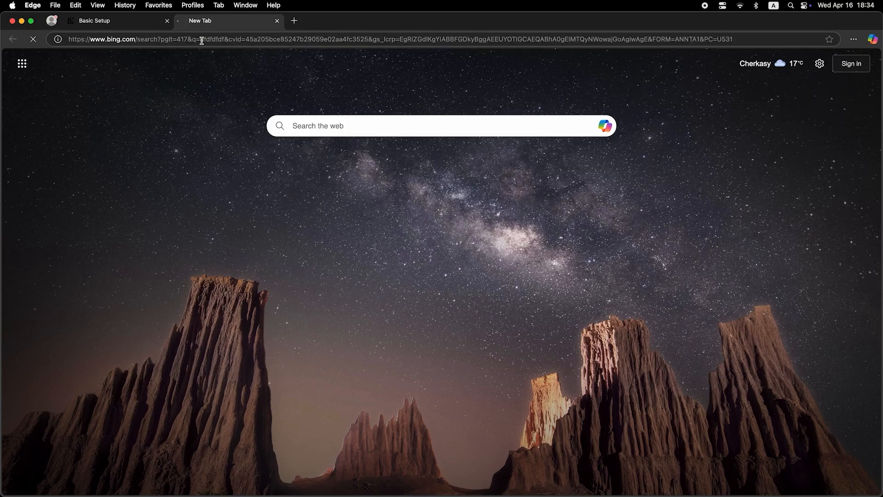